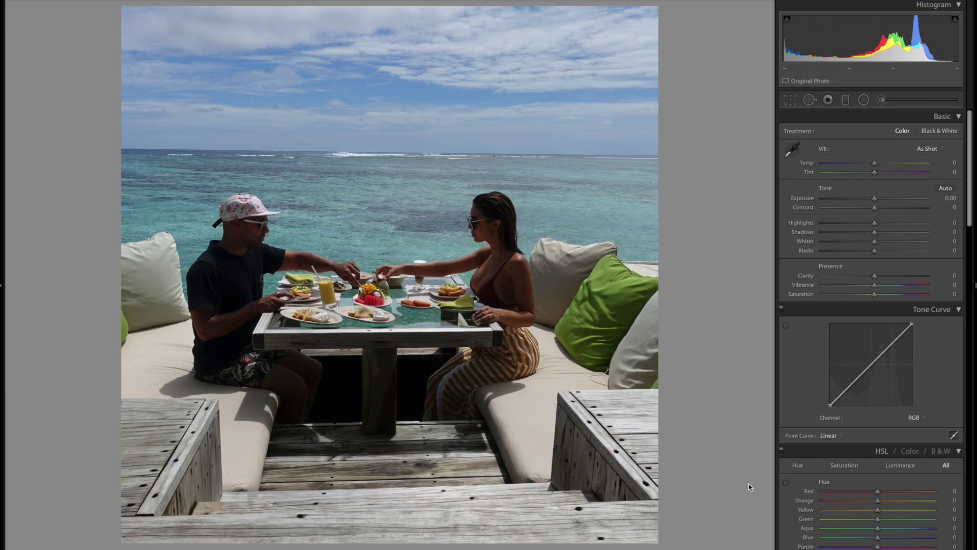
Lower the photo's Highlights to −40.
key("minus")
key("equal")
key("minus")
key("minus")
key("minus")
key("minus")
key("minus")
key("minus")
key("minus")
key("minus")
key("minus")
key("minus")
key("minus")
key("minus")
key("minus")
key("minus")
key("minus")
key("minus")
key("minus")
key("minus")
key("minus")
key("minus")
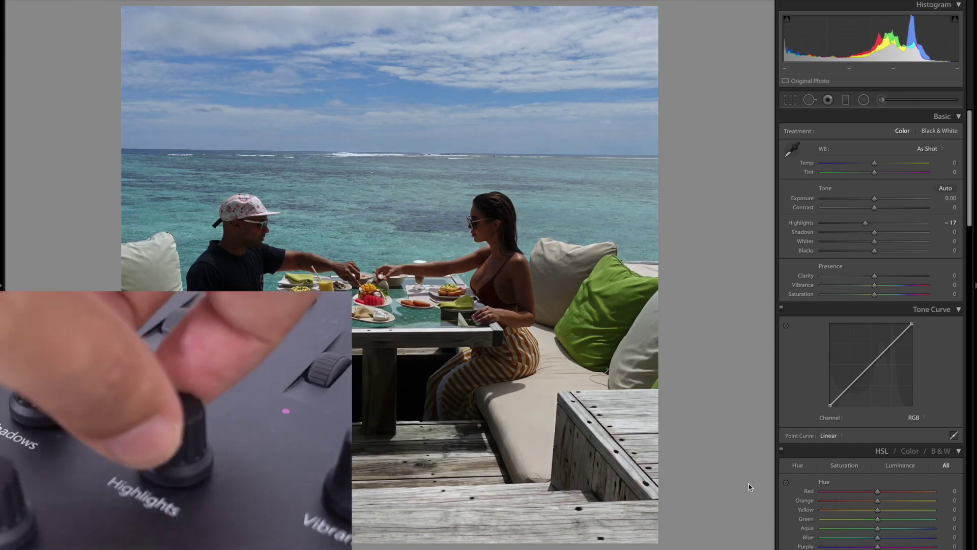
key("minus")
key("minus")
key("minus")
key("minus")
key("minus")
key("minus")
key("minus")
key("minus")
key("minus")
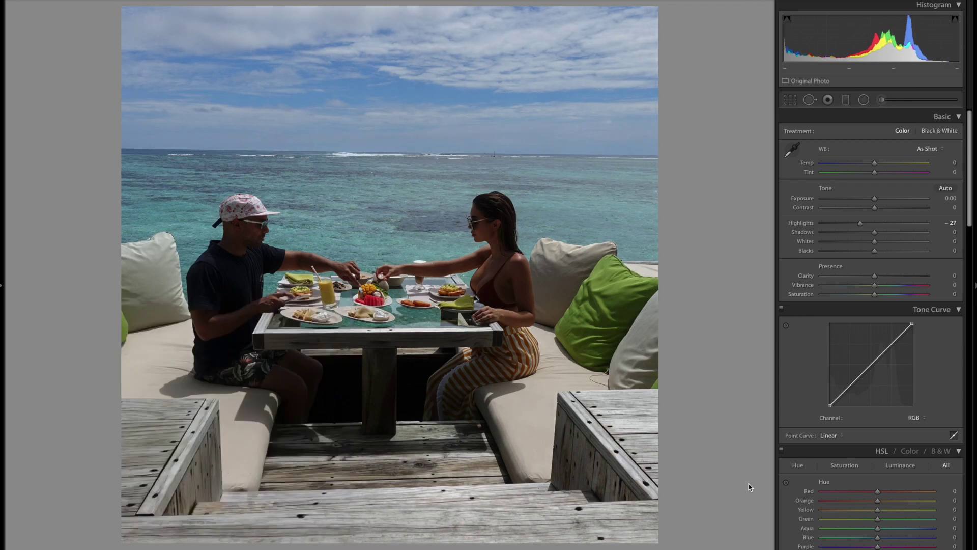
key("minus")
key("minus")
key("minus")
key("minus")
key("minus")
key("minus")
key("minus")
key("minus")
key("minus")
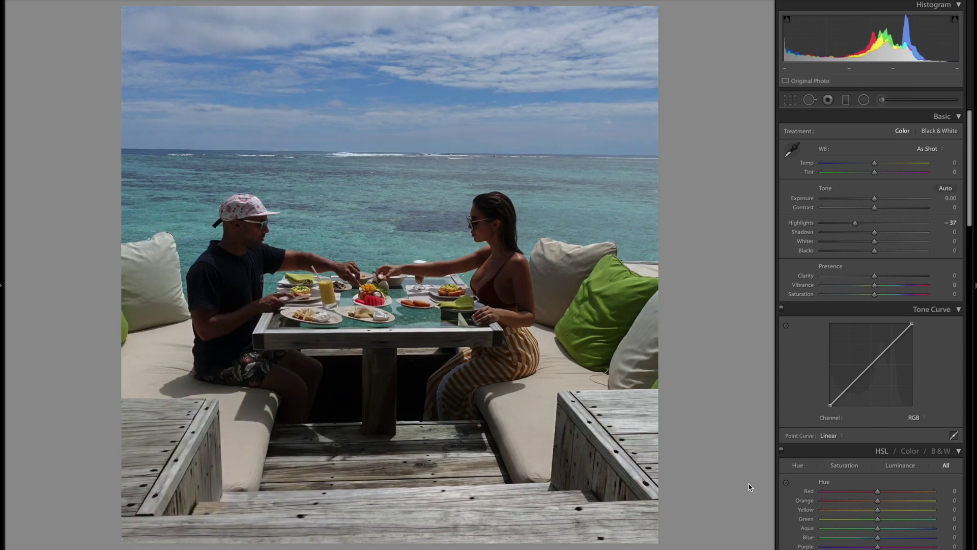
key("minus")
Raise the photo's Shadows to +70 to brighten the couple and the dark areas under the table.
key("plus")
key("plus")
key("plus")
key("plus")
key("plus")
key("plus")
key("plus")
key("plus")
key("plus")
key("plus")
key("plus")
key("plus")
key("plus")
key("plus")
key("plus")
key("plus")
key("plus")
key("plus")
key("plus")
key("plus")
key("equal")
key("equal")
key("equal")
key("equal")
key("equal")
key("equal")
key("equal")
key("equal")
key("equal")
key("equal")
key("equal")
key("equal")
key("equal")
key("equal")
key("equal")
key("equal")
key("equal")
key("equal")
key("equal")
key("equal")
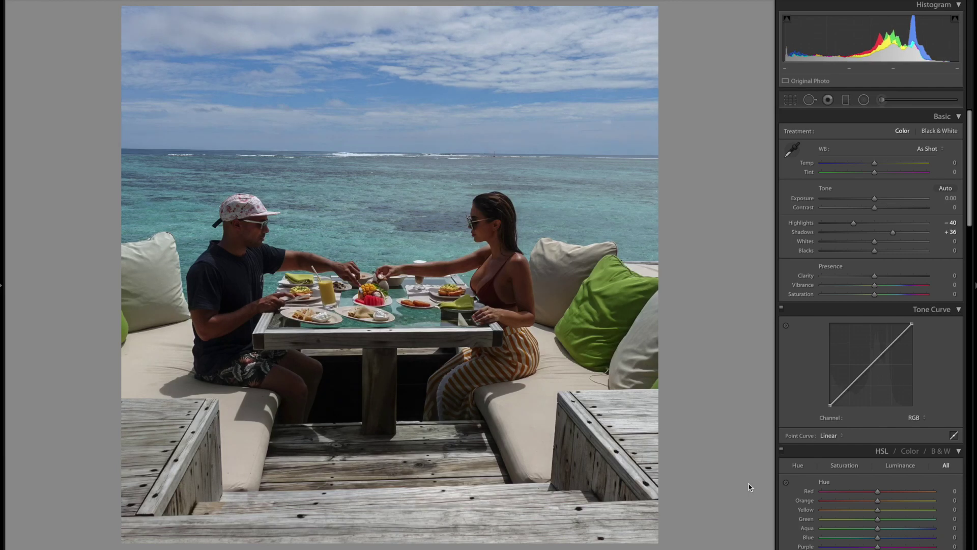
key("equal")
key("equal")
key("equal")
key("equal")
key("equal")
key("equal")
key("equal")
key("equal")
key("equal")
key("equal")
key("equal")
key("equal")
key("equal")
key("equal")
key("equal")
key("equal")
key("equal")
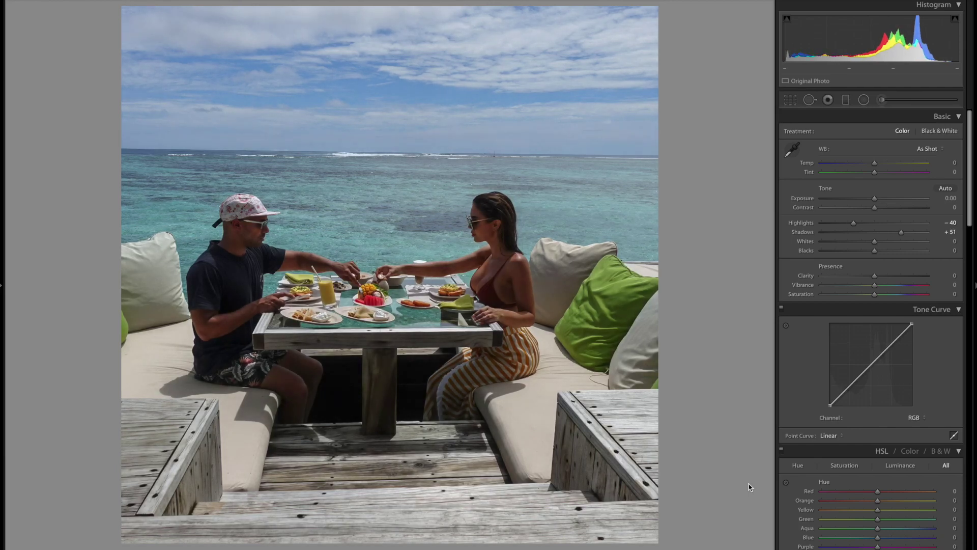
key("equal")
key("equal")
key("equal")
key("equal")
key("equal")
key("equal")
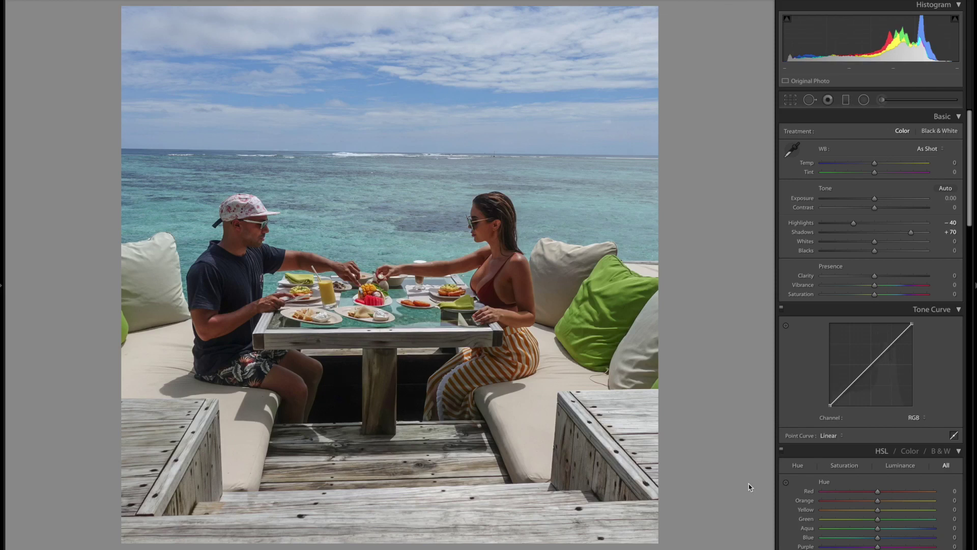
Raise the photo's Whites to +35.
key("period")
key("equal")
key("equal")
key("equal")
key("equal")
key("equal")
key("equal")
key("equal")
key("equal")
key("equal")
key("equal")
key("equal")
key("equal")
key("equal")
key("equal")
key("equal")
key("equal")
key("equal")
key("equal")
key("equal")
key("equal")
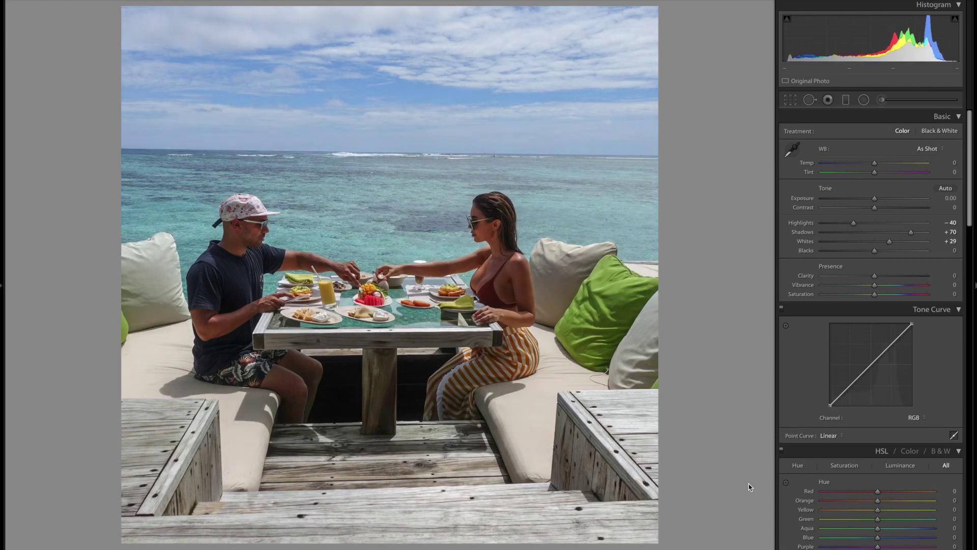
key("equal")
key("equal")
key("equal")
key("equal")
key("equal")
key("equal")
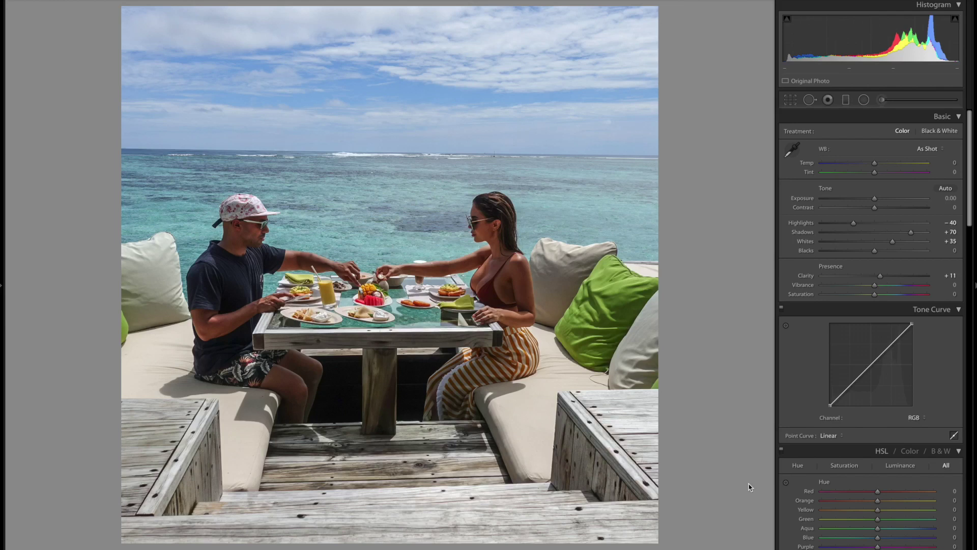
Set the photo's Clarity to +11 and its overall Saturation to −25.
key("super+z")
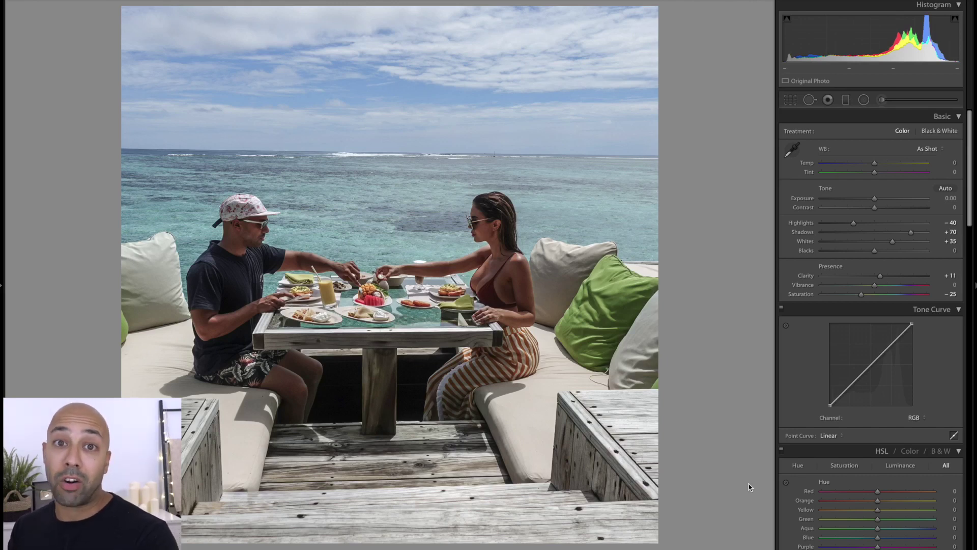
Set the HSL hues to Orange −15, Yellow −27, Green +20, Aqua −100 and Blue −32.
scroll(848, 402, "down", 5)
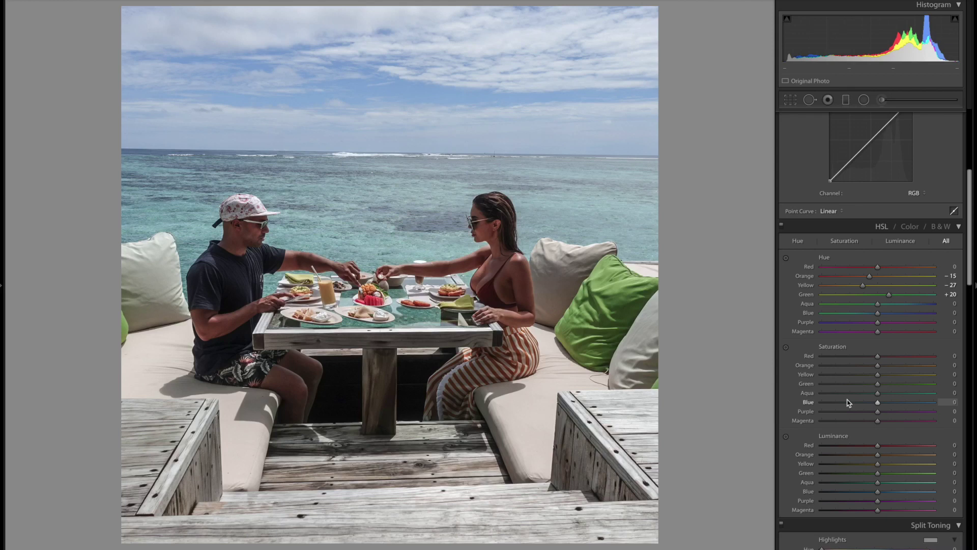
key("shift+minus")
key("shift+minus")
key("shift+minus")
key("shift+minus")
key("shift+minus")
key("minus")
key("minus")
key("minus")
key("minus")
key("minus")
key("minus")
key("minus")
key("minus")
key("minus")
key("plus")
key("plus")
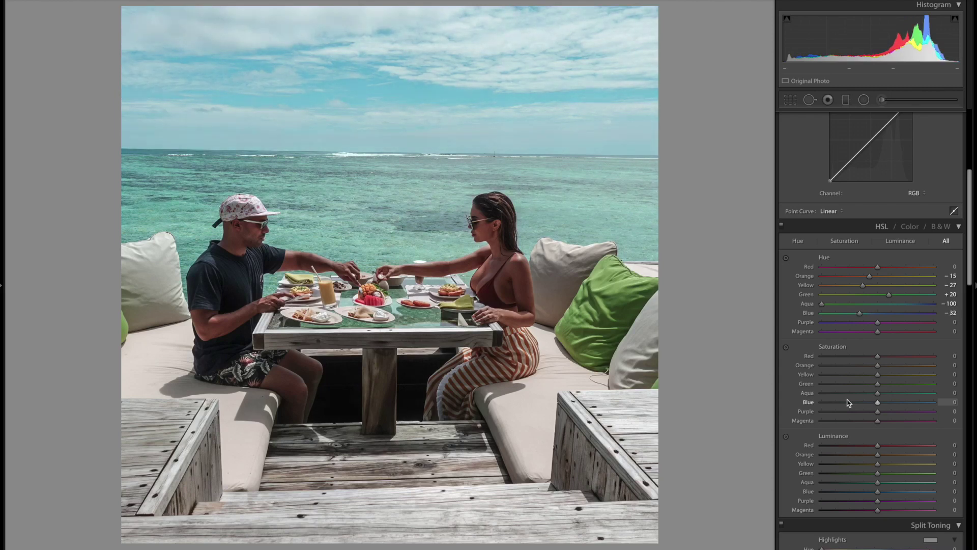
Set HSL saturation to Red +25, Orange +25, Yellow +30, Green −25, Aqua +50 and Blue −25, and the Blue hue to −25.
key("plus")
key("plus")
key("plus")
key("plus")
key("plus")
key("plus")
key("plus")
key("plus")
key("minus")
key("minus")
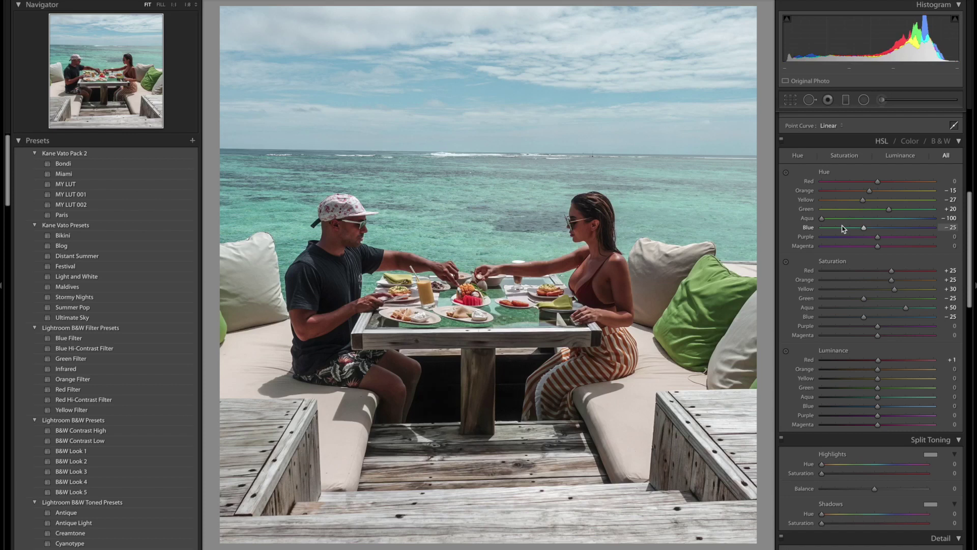
Set HSL luminance to Red +11, Orange +39, Yellow +20, Green +25, Aqua +80 and Blue −30.
key("equal")
key("equal")
key("equal")
key("equal")
key("equal")
key("equal")
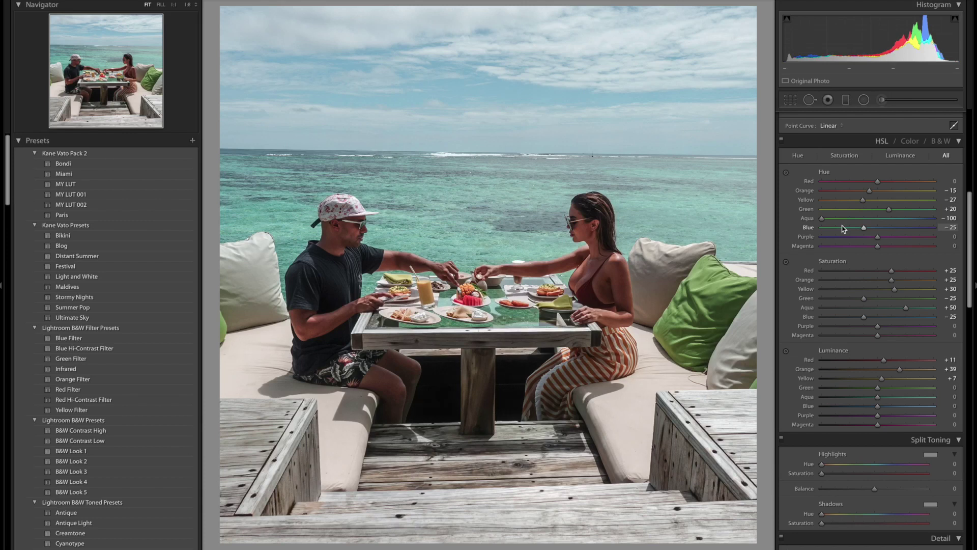
left_click_drag(883, 379, 884, 378)
left_click_drag(879, 387, 889, 387)
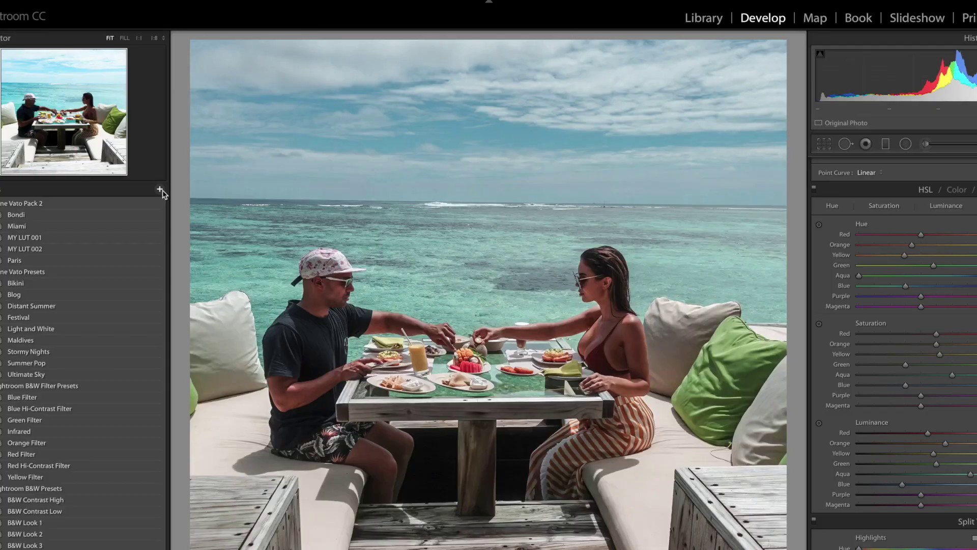
Save the current adjustments as a new develop preset named "Colour Grade LUT".
left_click(369, 228)
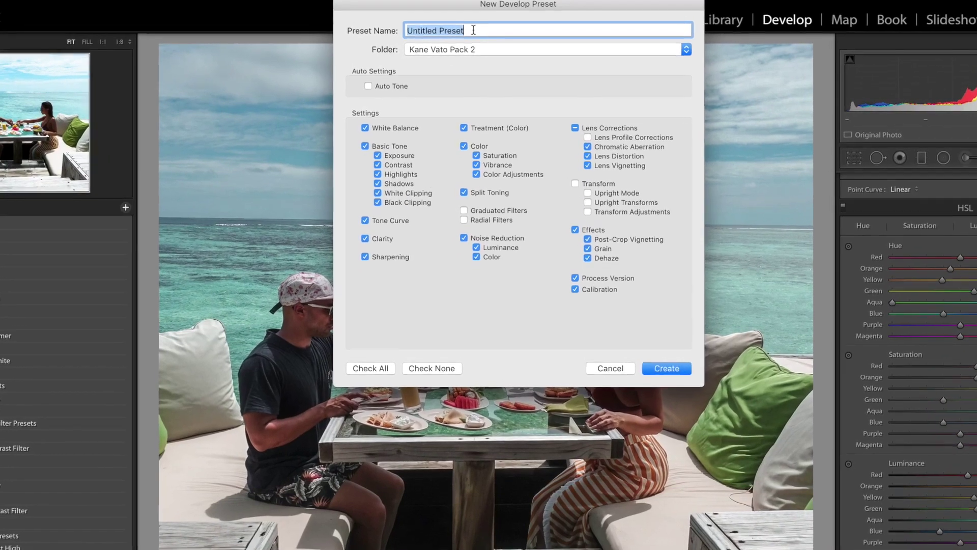
double_click(476, 29)
key("super+a")
type("Colour G")
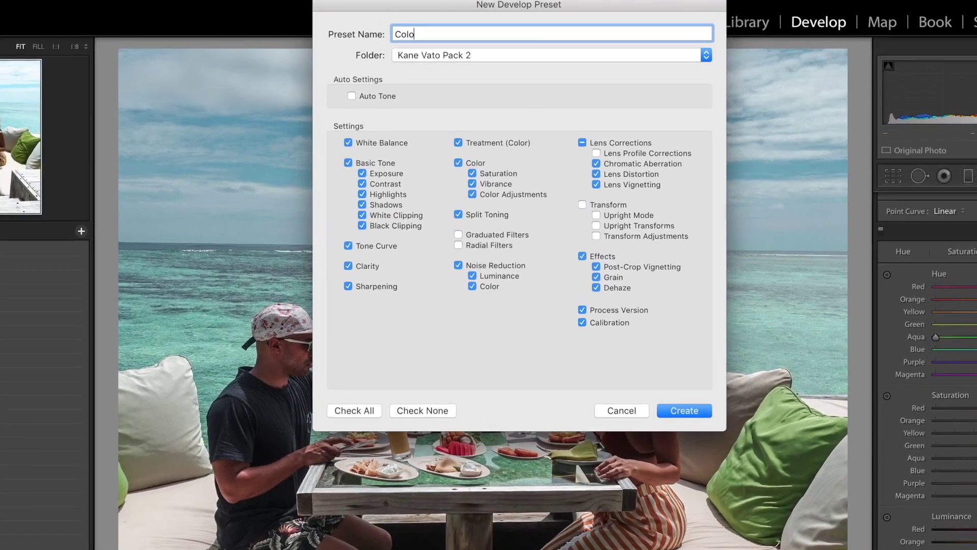
type("rade LUT")
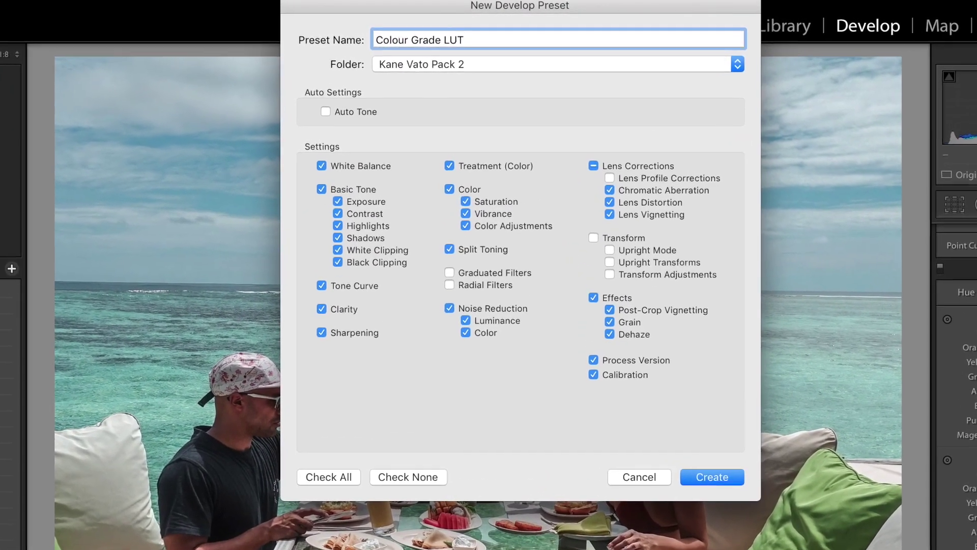
left_click(715, 477)
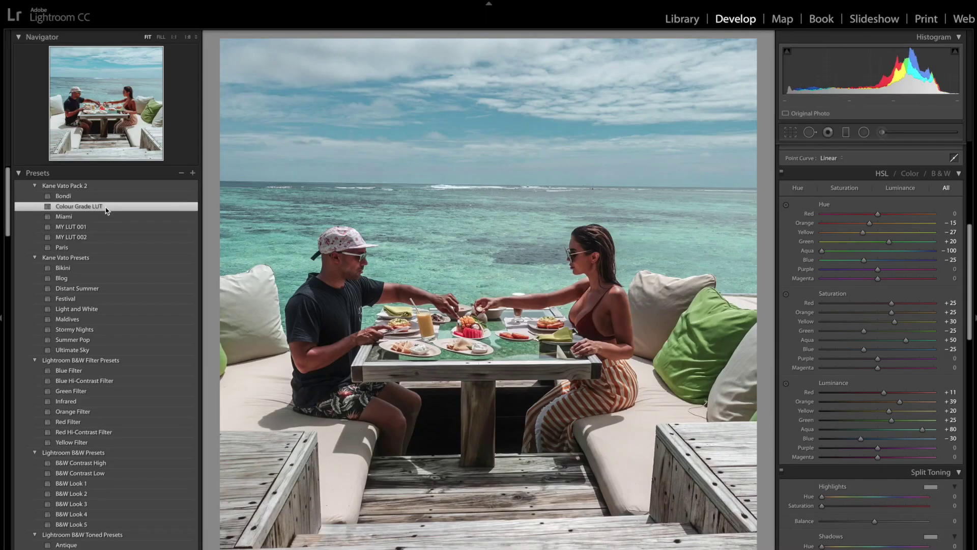